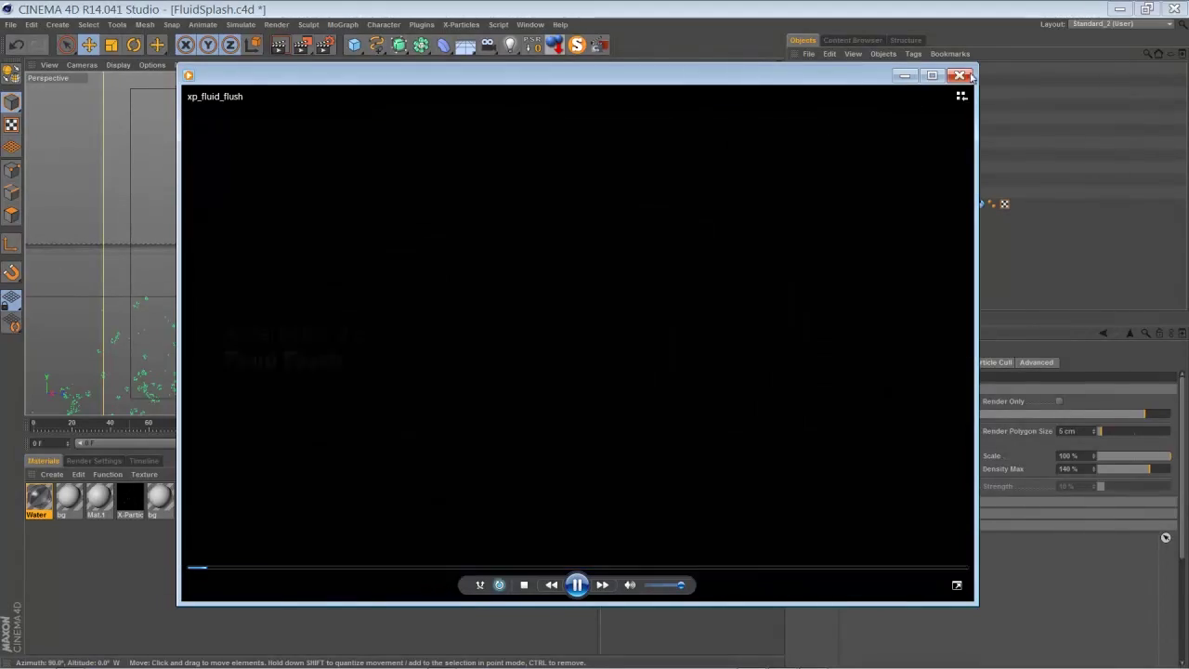
Close the xp_fluid_flush splash preview video to return to the FluidSplash.c4d scene.
left_click(960, 75)
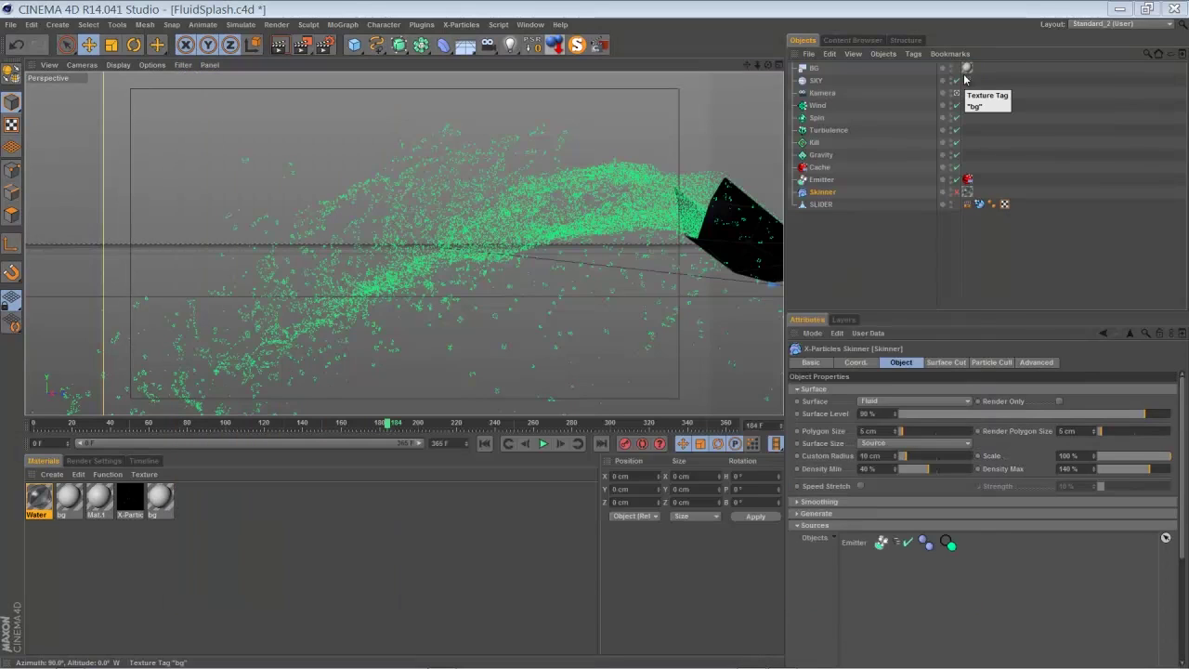
Leave the Kamera camera so the particles and SLIDER ramp appear in the free editor view.
left_click(403, 426)
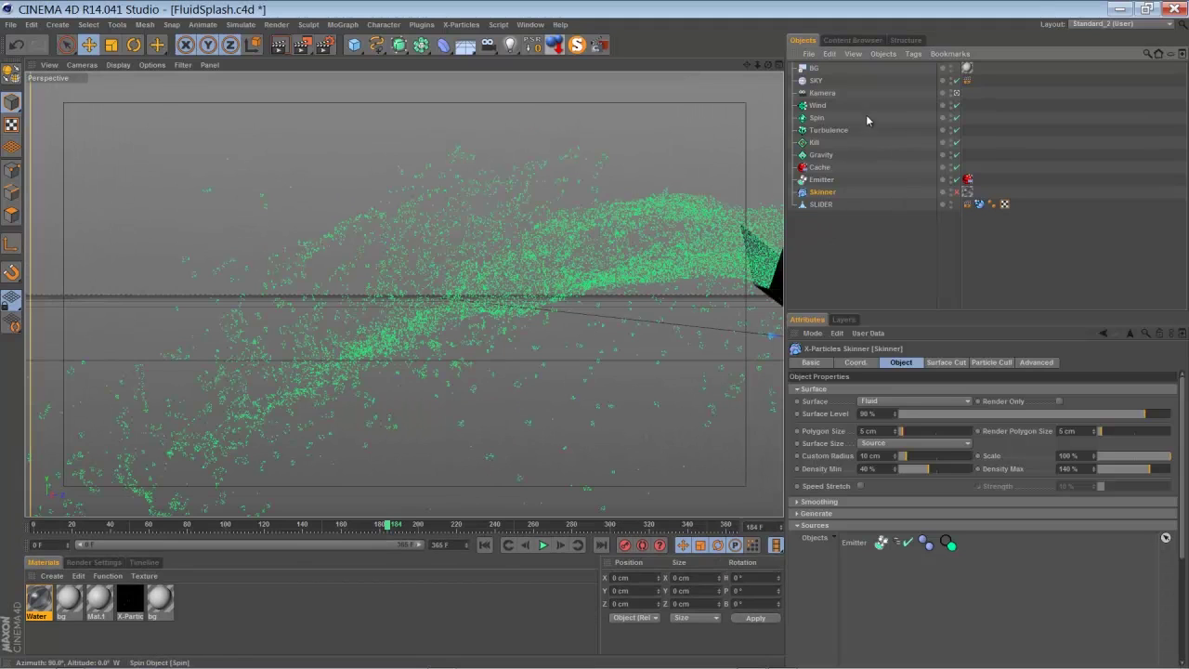
left_click(957, 93)
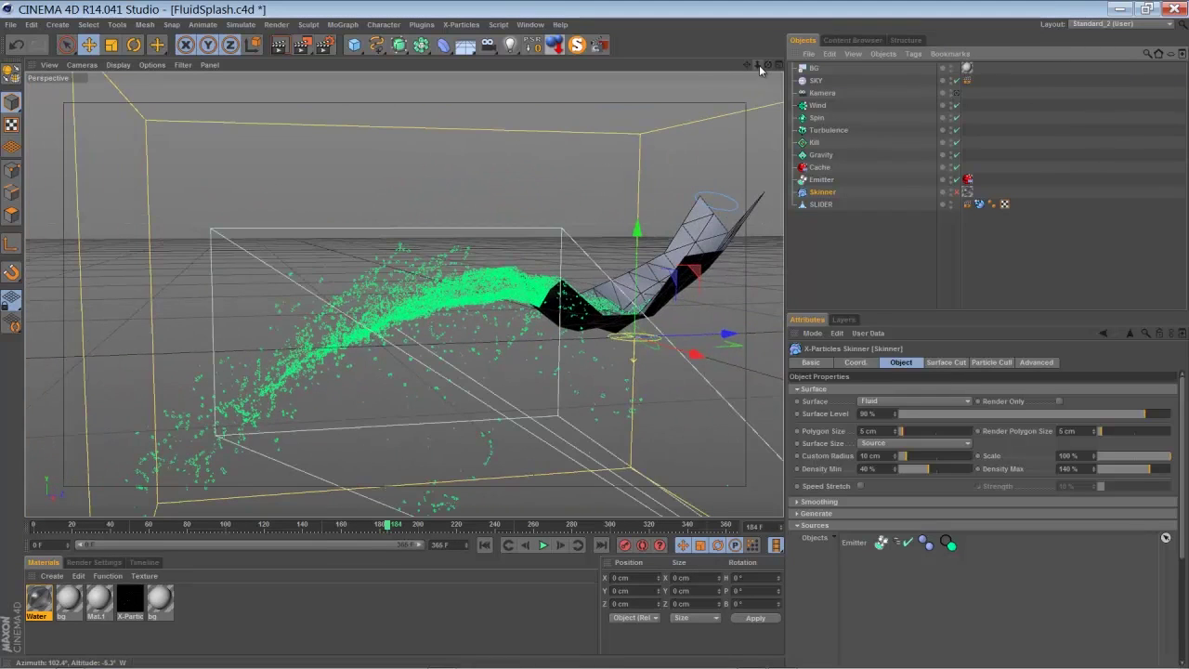
left_click_drag(767, 69, 767, 68)
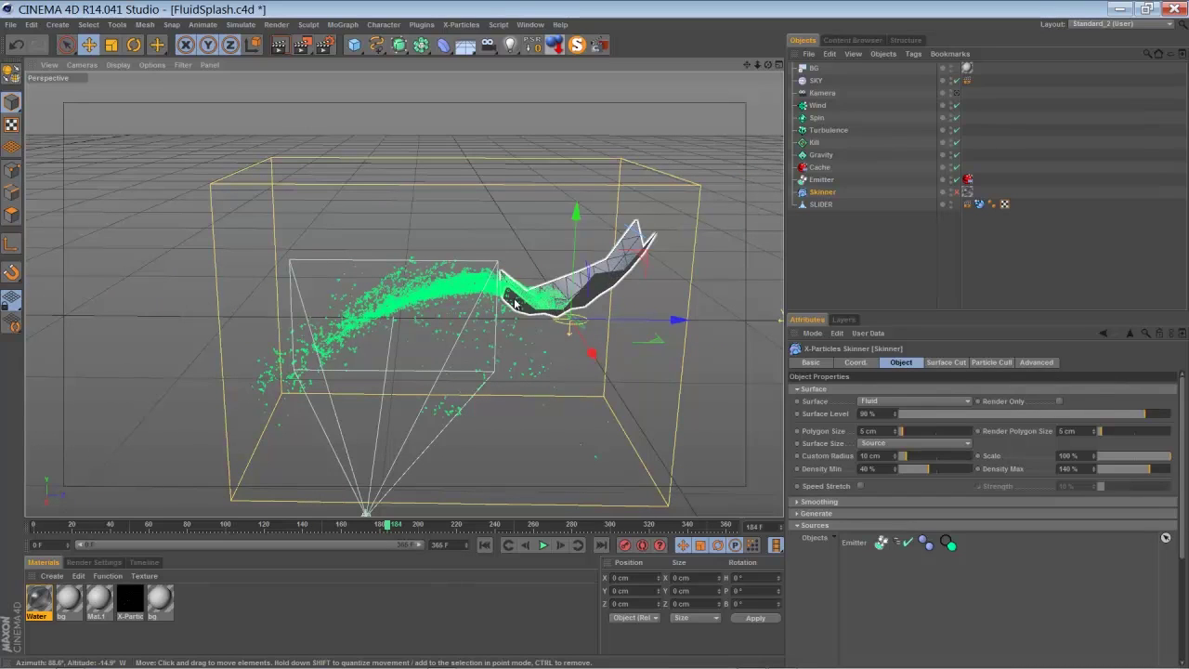
Select the SLIDER's Collider tag to show Bounce 10%, Friction 2% and Scatter 2%.
left_click(979, 205)
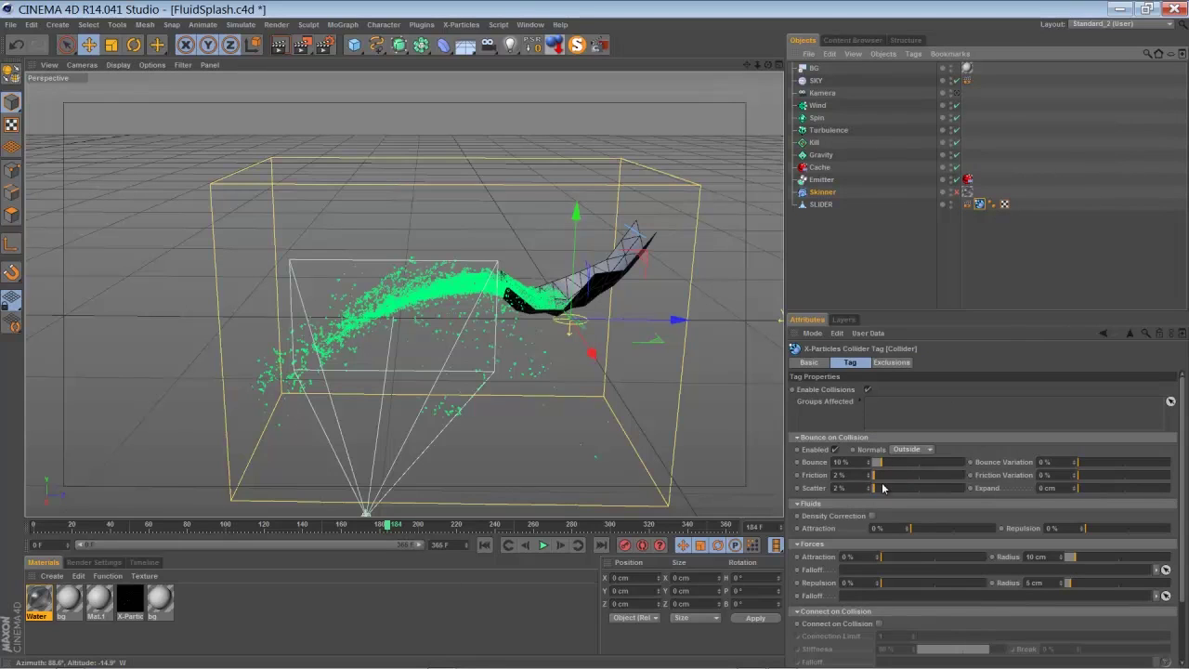
Check the Emitter's emission values and fluid settings: Density 1000, Viscosity 10%, Vorticity 5%, Tension 1%.
left_click(819, 181)
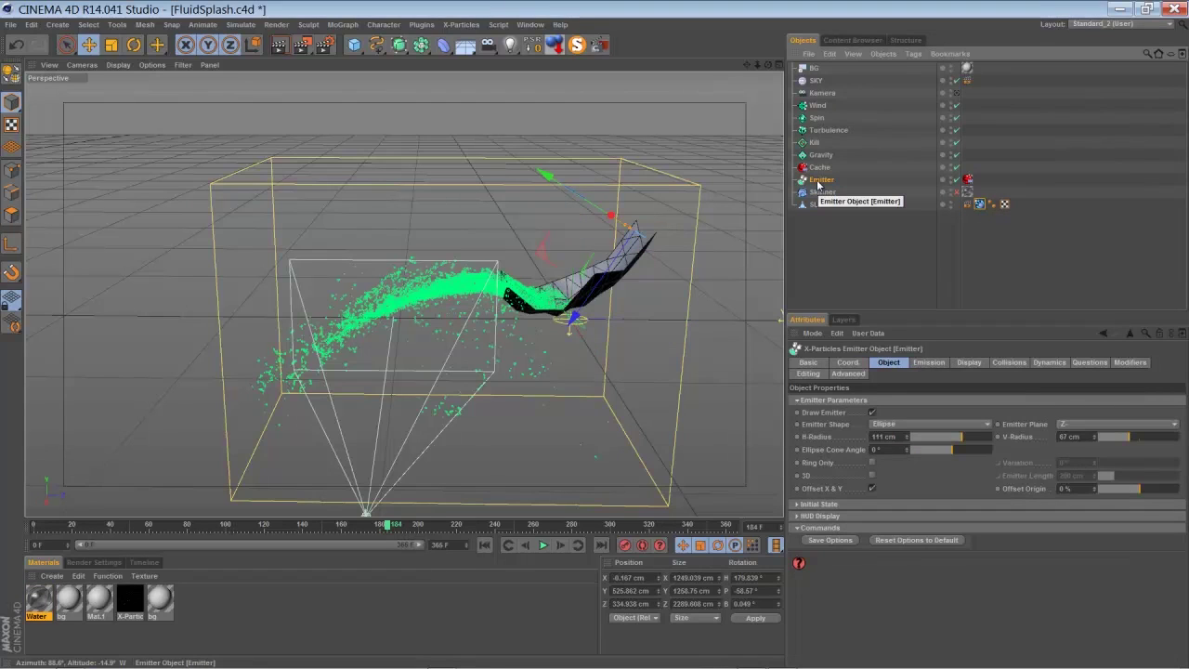
left_click(927, 364)
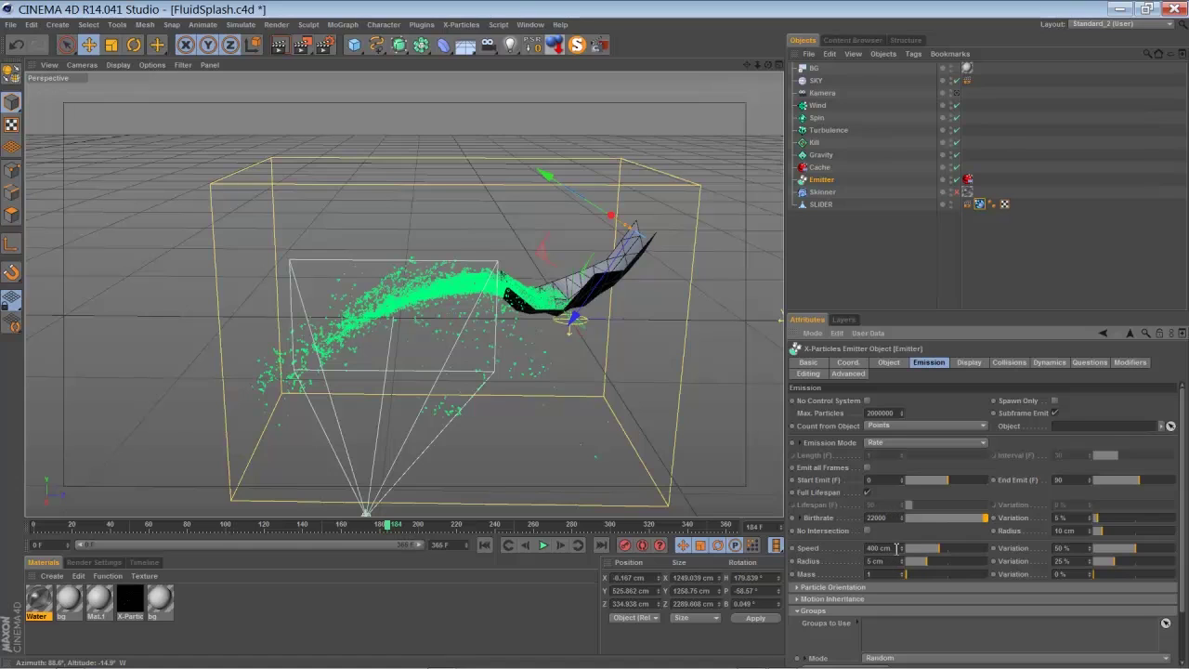
left_click(1044, 363)
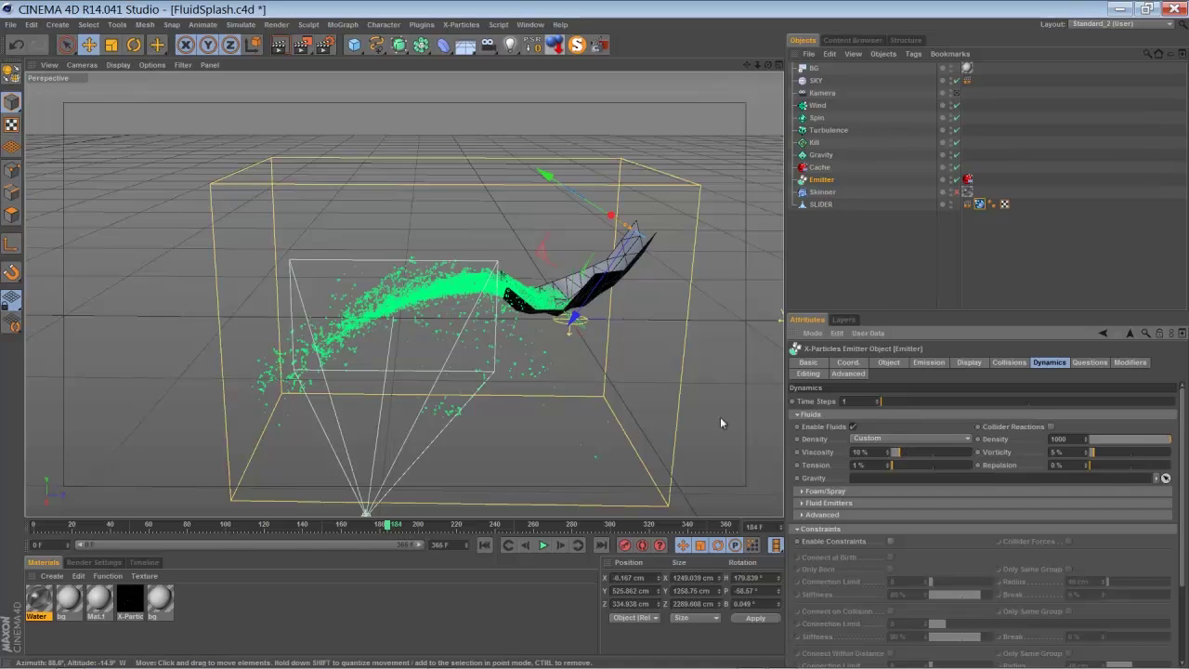
left_click(484, 546)
Replay the splash simulation and stop at frame 136, with the Spin modifier at 14°.
left_click(542, 545)
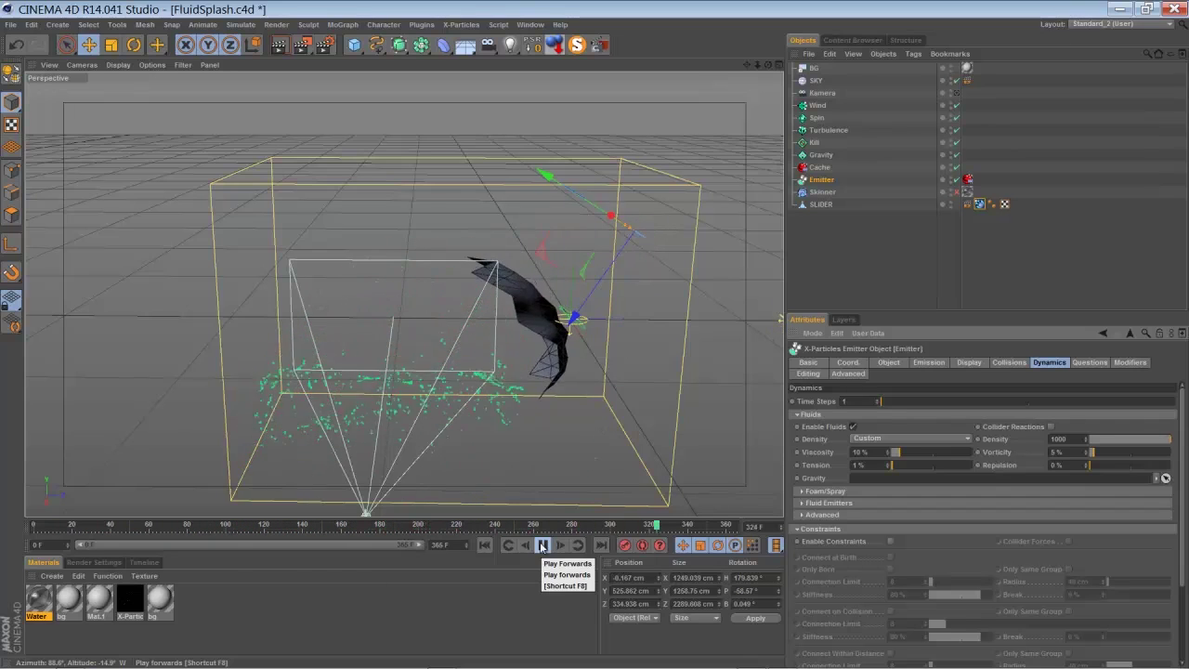
left_click(542, 546)
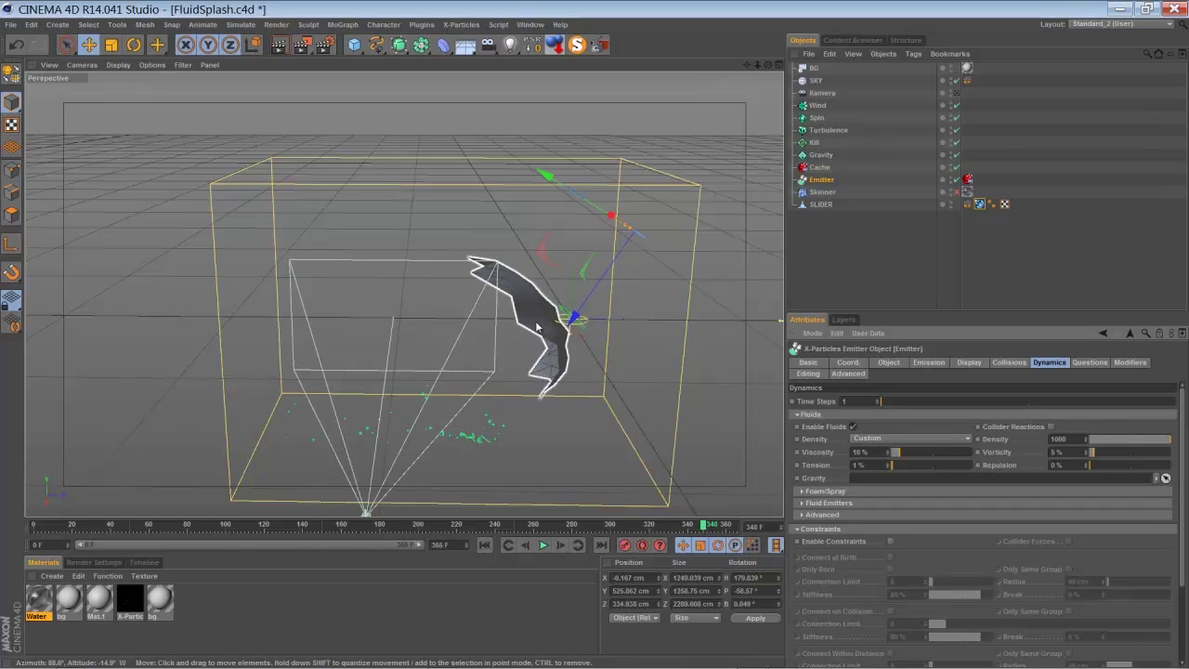
left_click(544, 546)
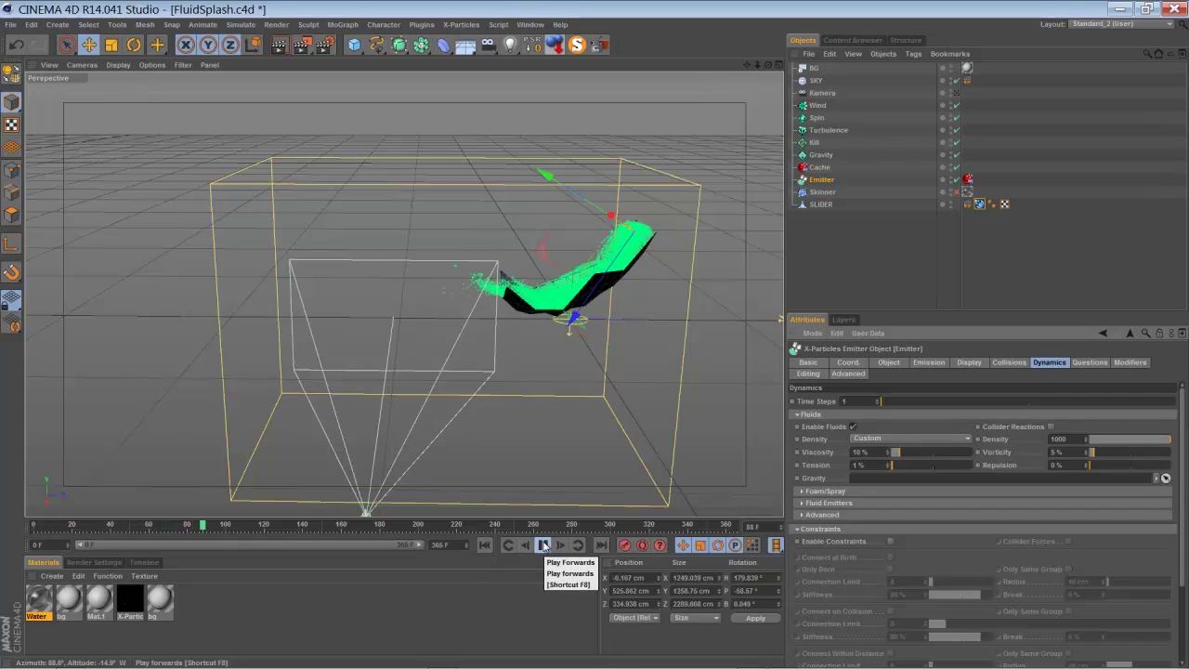
left_click(543, 546)
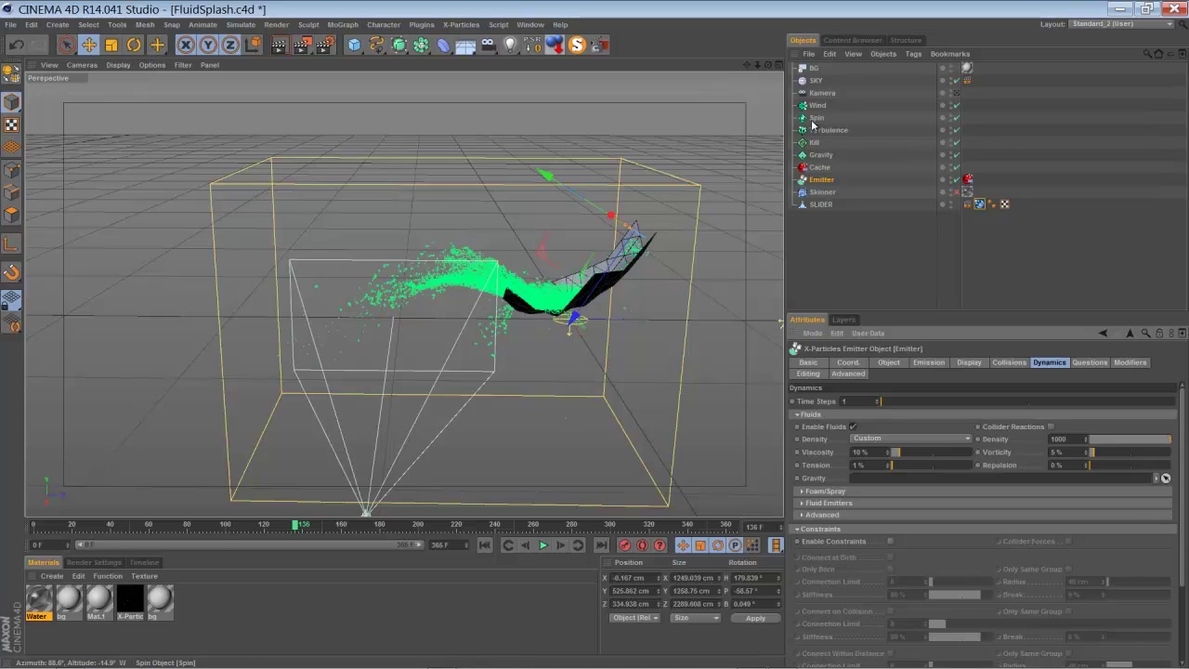
left_click(812, 120)
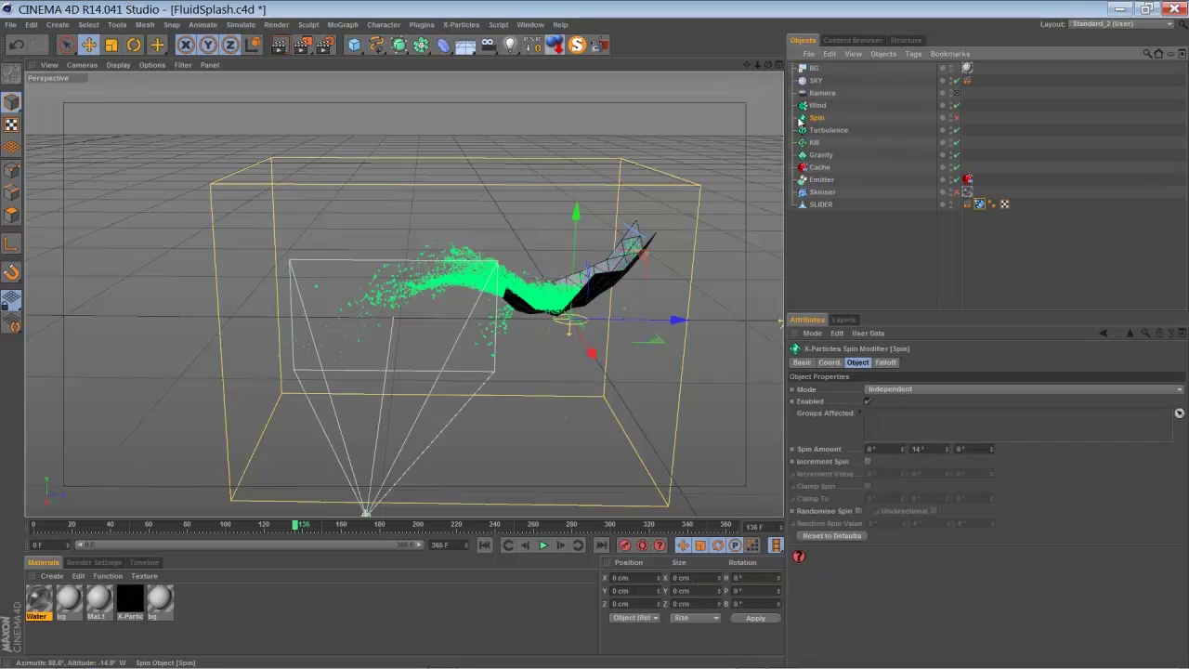
left_click(822, 132)
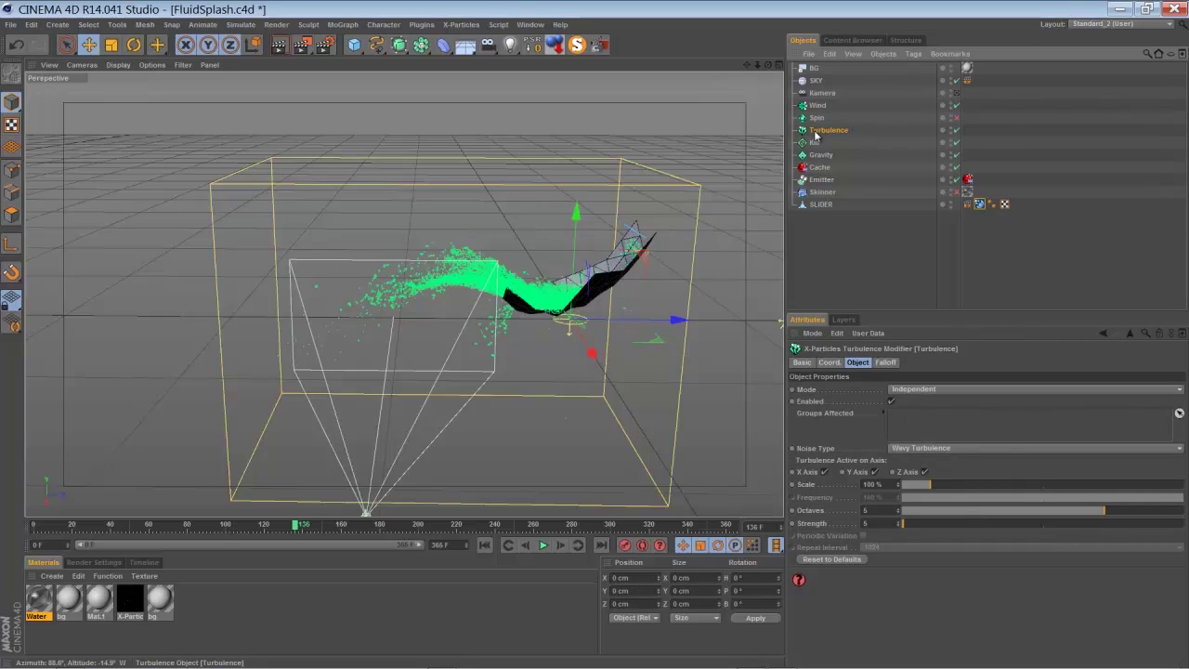
left_click(815, 143)
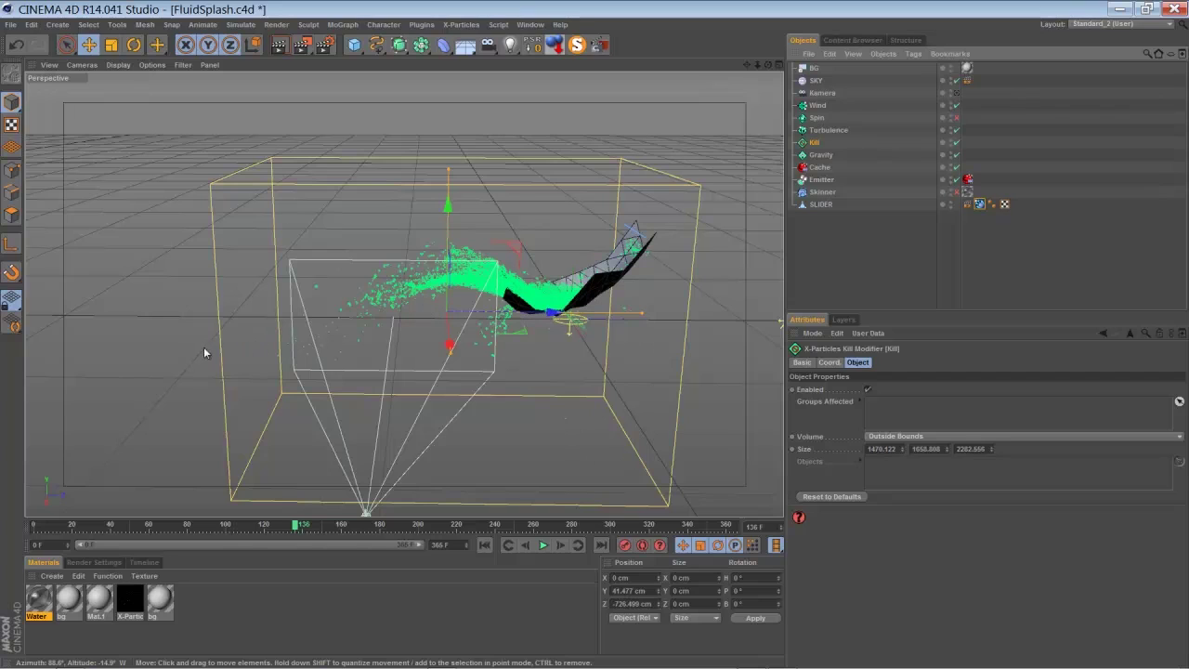
left_click(818, 155)
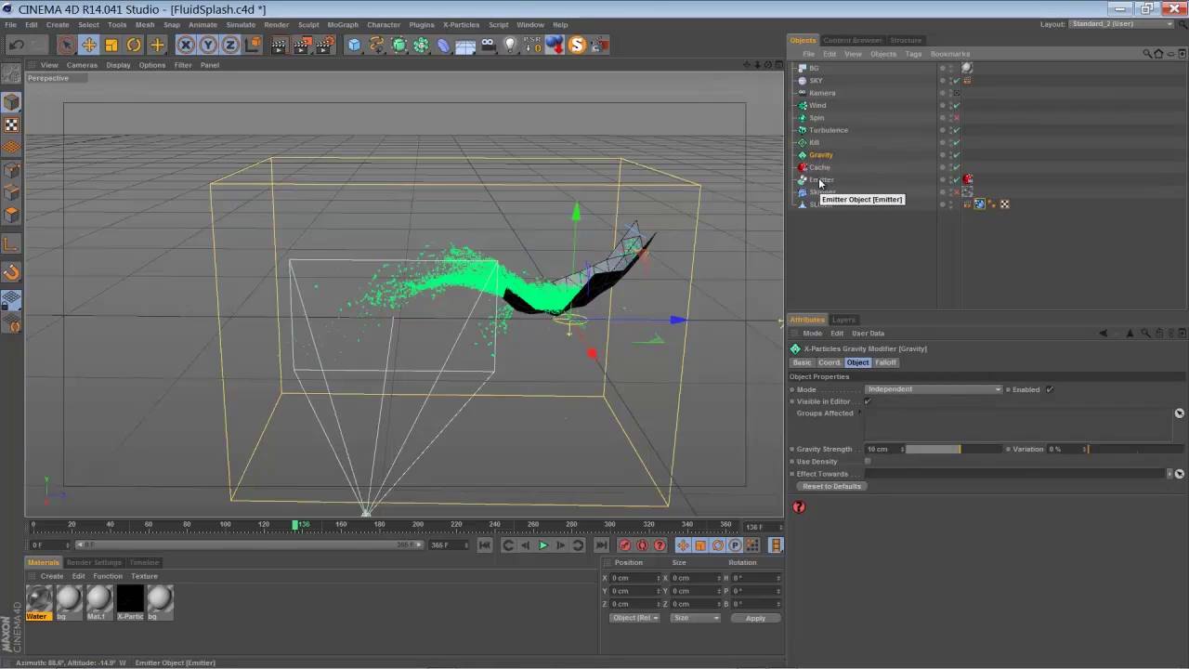
left_click(821, 179)
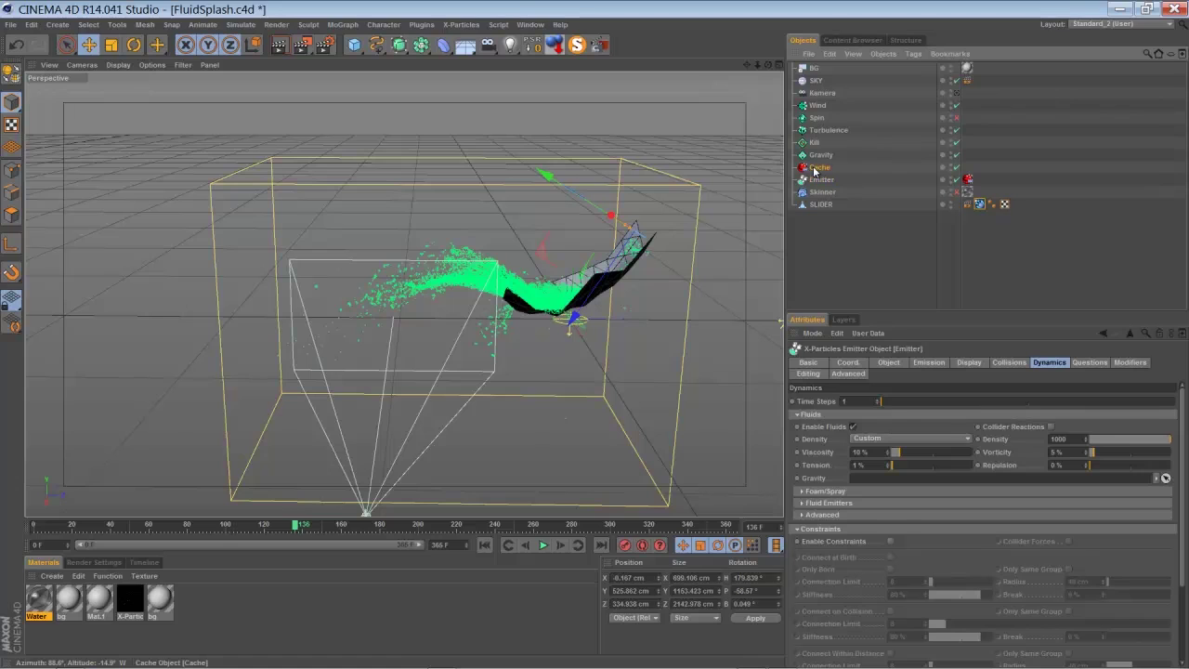
left_click(815, 168)
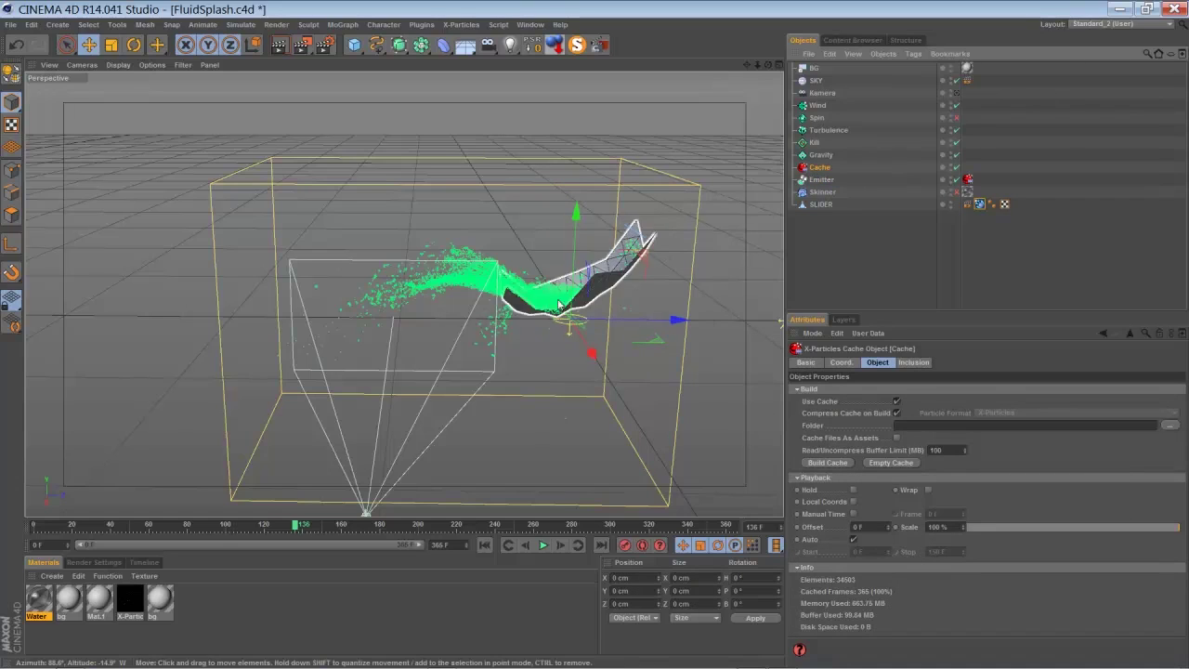
Play the cached splash to frame 188, view it through Kamera, and select the Skinner.
left_click(542, 546)
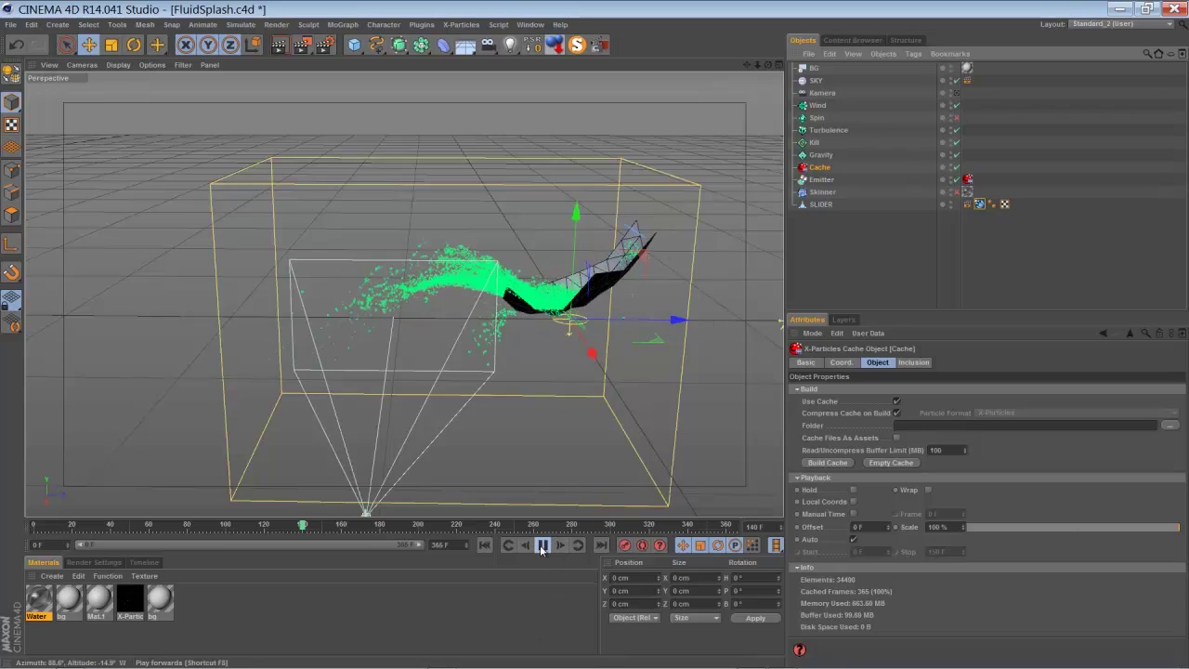
left_click(543, 545)
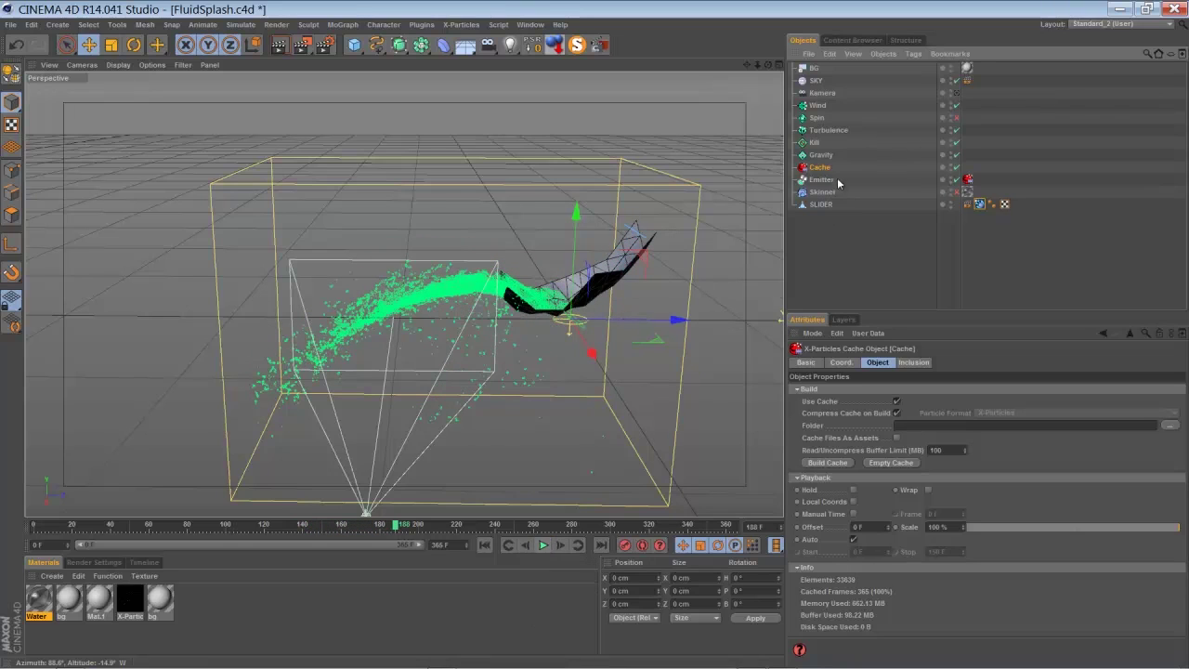
left_click(956, 94)
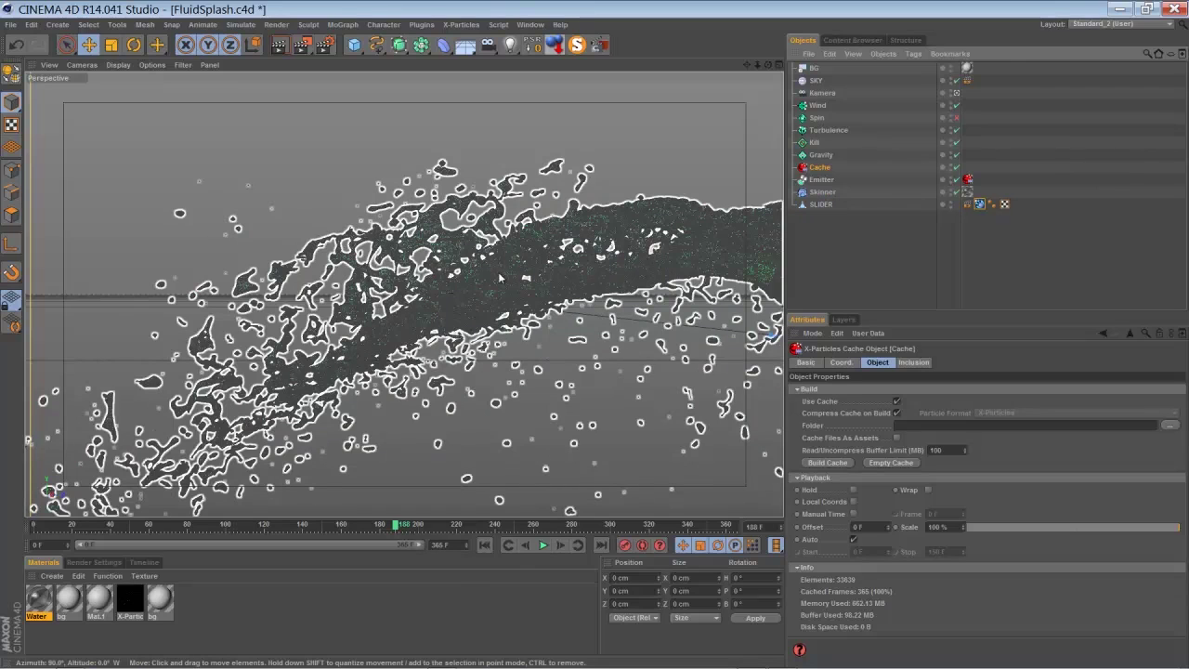
left_click(824, 193)
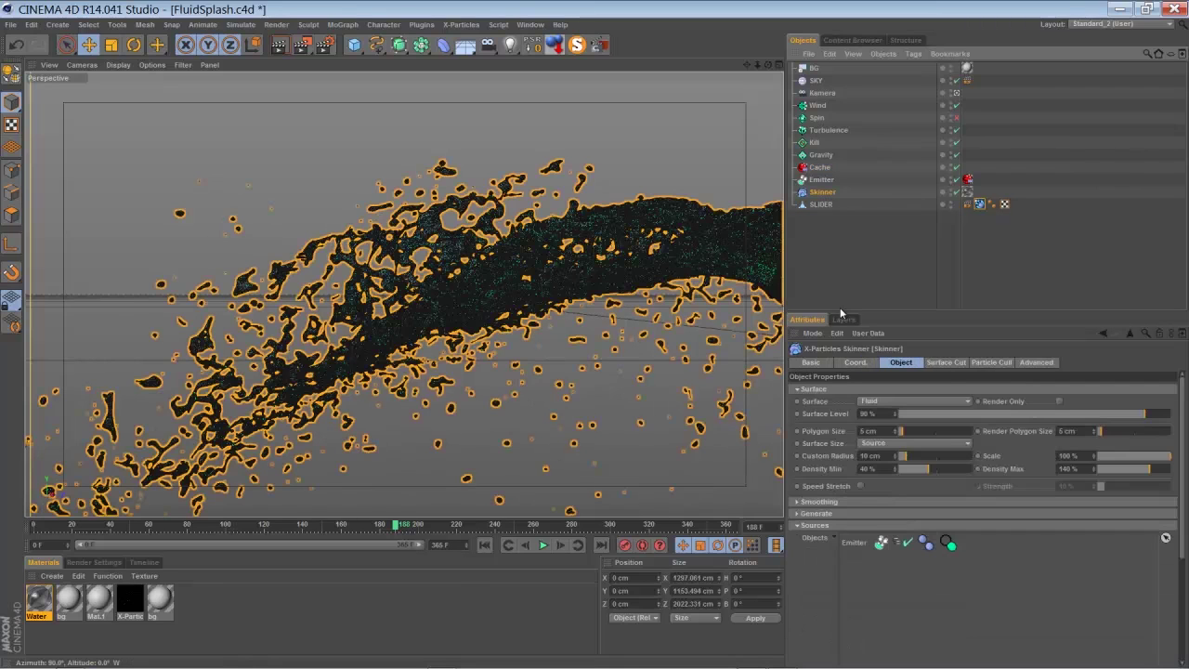
Keep the Skinner surface as Fluid and expand Smoothing (16 iterations, 30%) and Generate.
left_click_drag(846, 311, 846, 244)
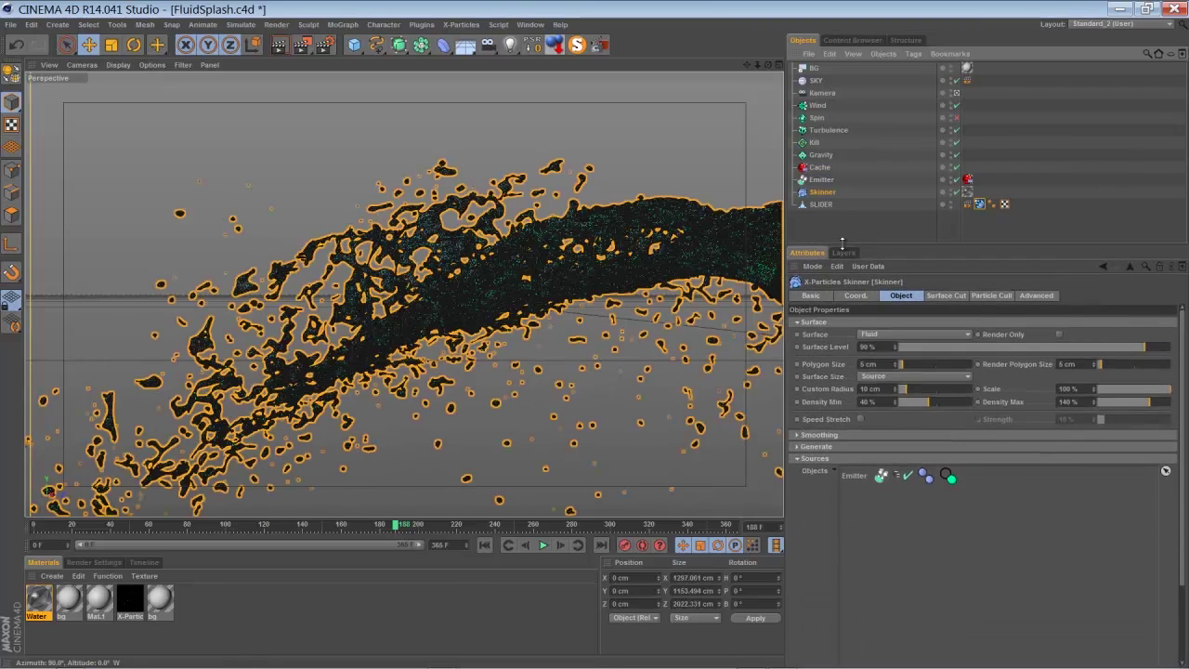
left_click(873, 336)
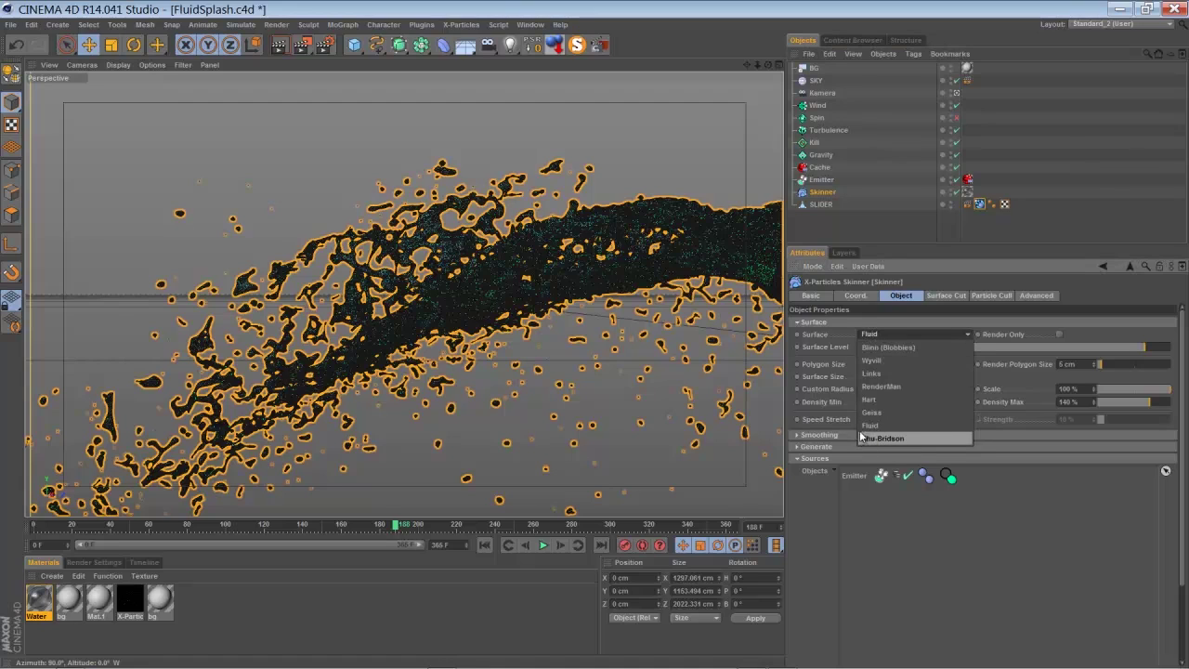
left_click(819, 333)
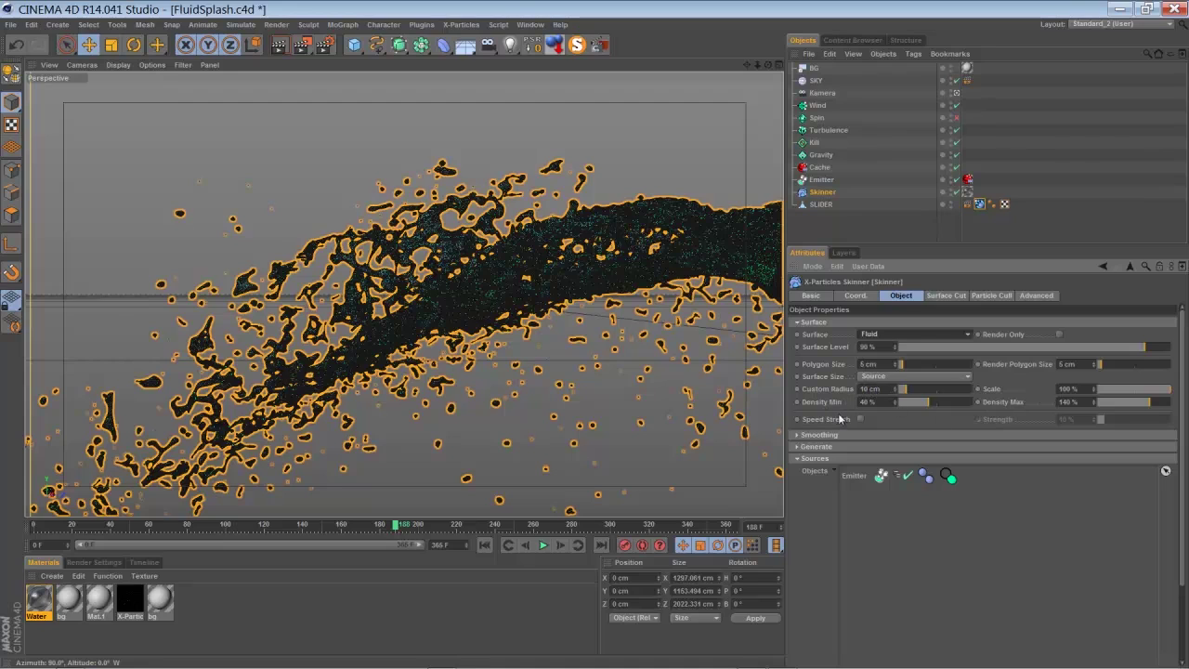
left_click(796, 434)
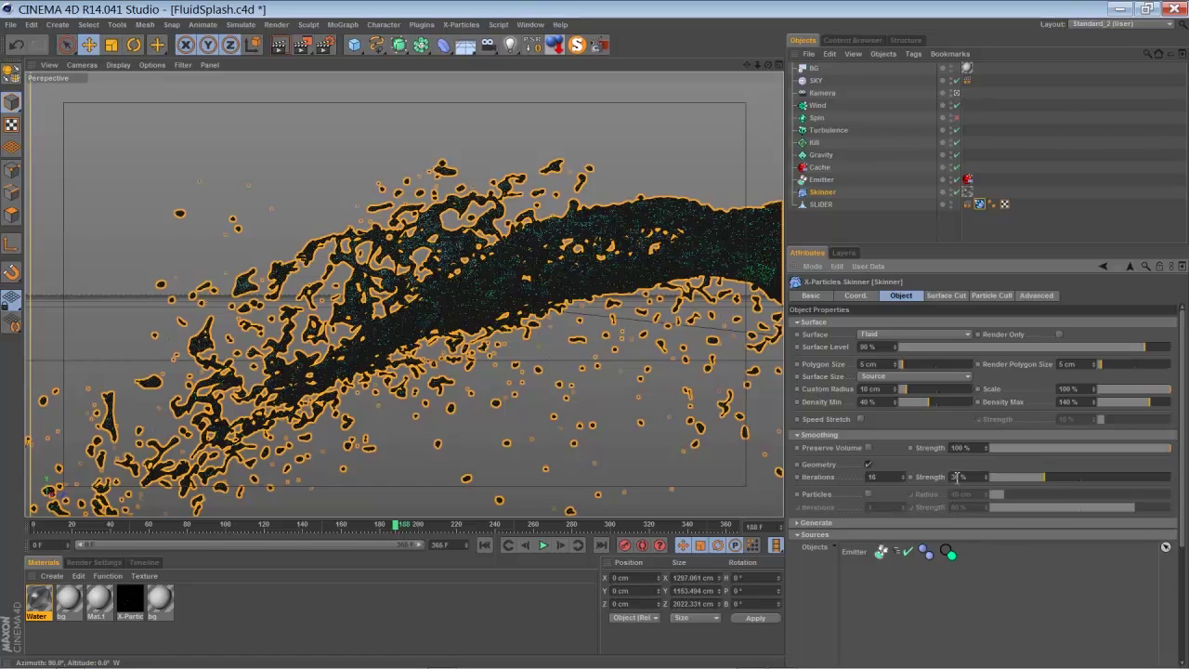
left_click(796, 523)
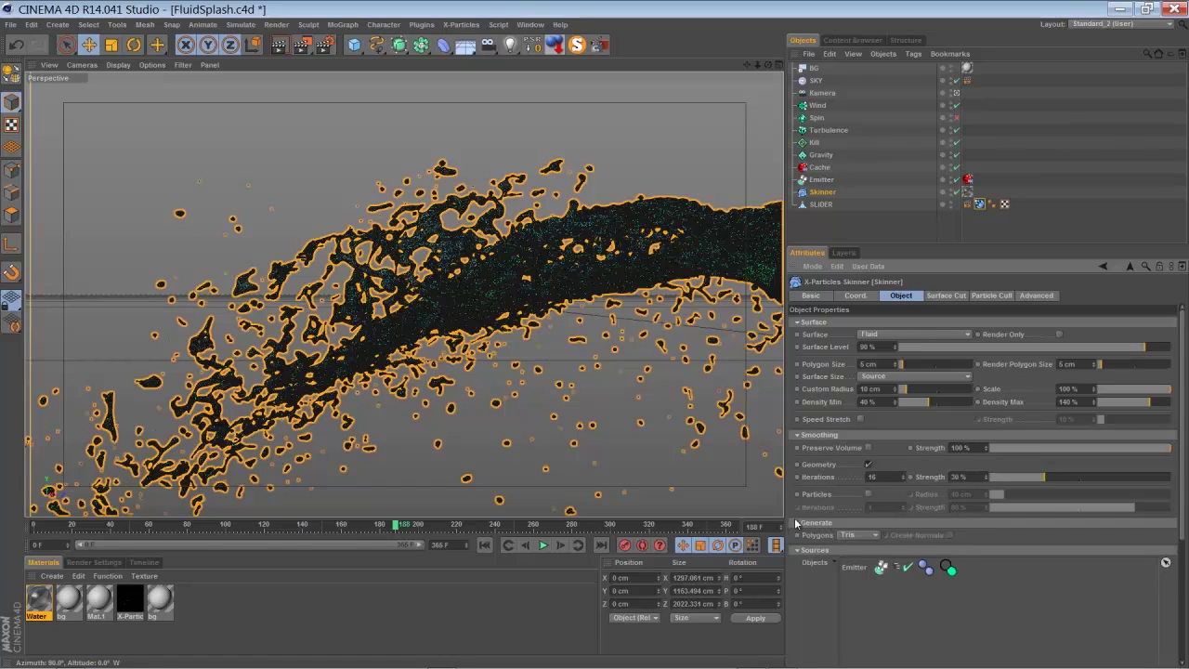
Keep Tris as the Skinner's polygon type and render the viewport as a water splash preview.
left_click(846, 535)
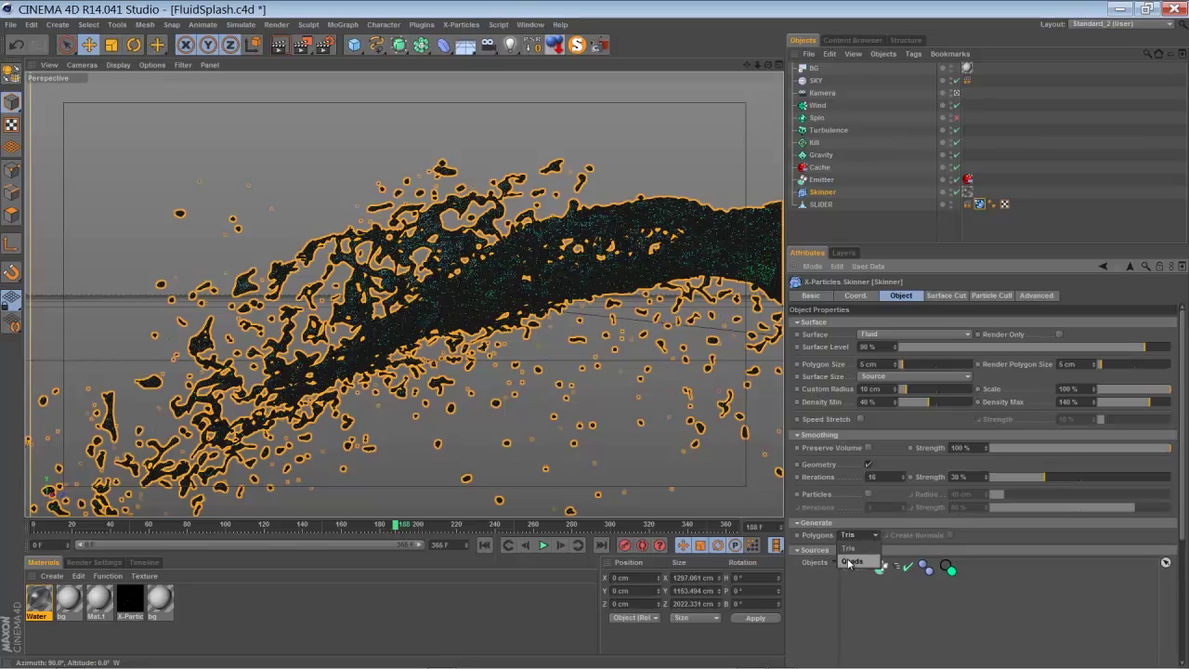
left_click(815, 545)
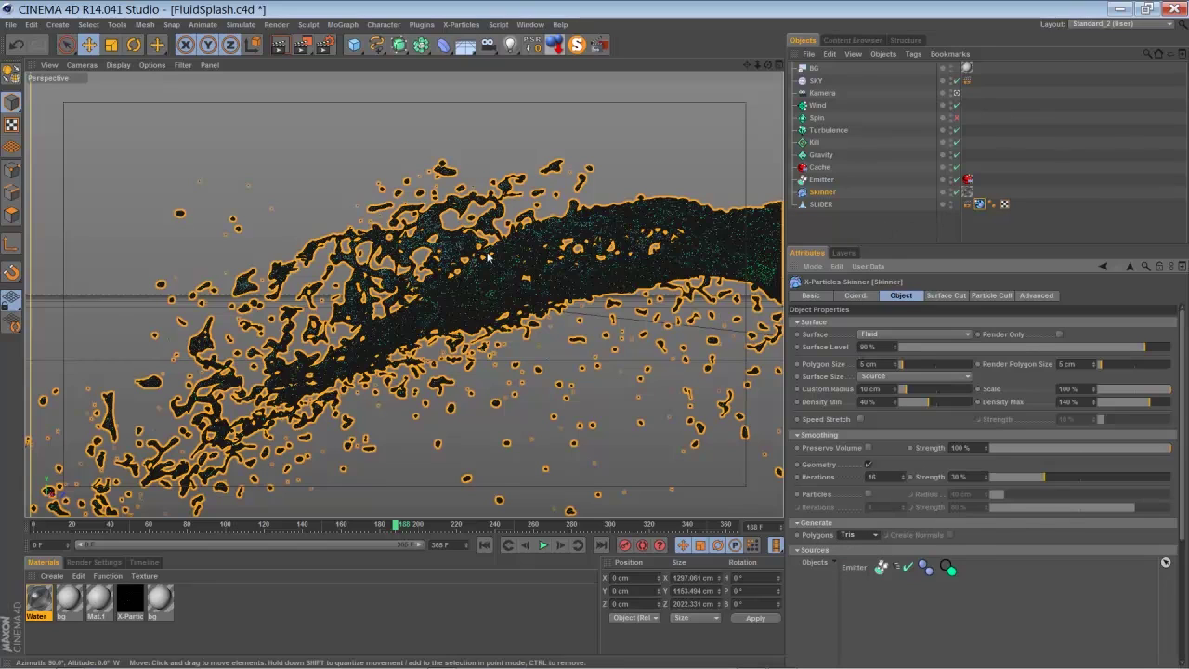
left_click(279, 46)
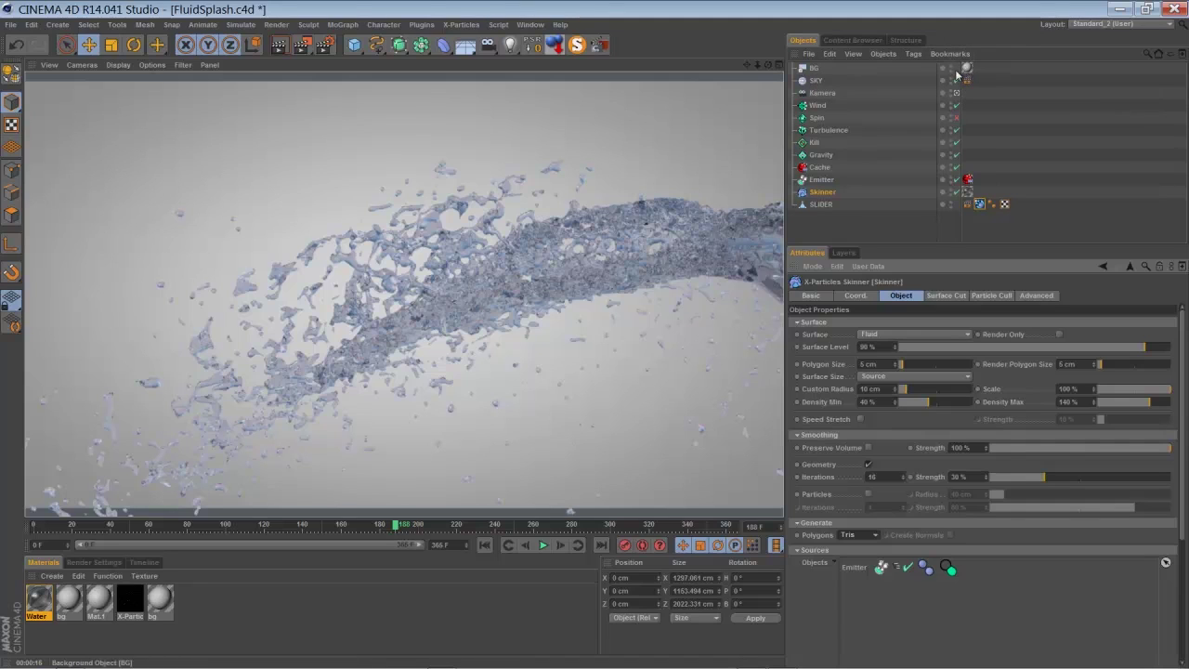
double_click(38, 599)
Review the Water material's Transparency, Reflection and Specular channels, then close the Material Editor.
left_click_drag(271, 110, 347, 156)
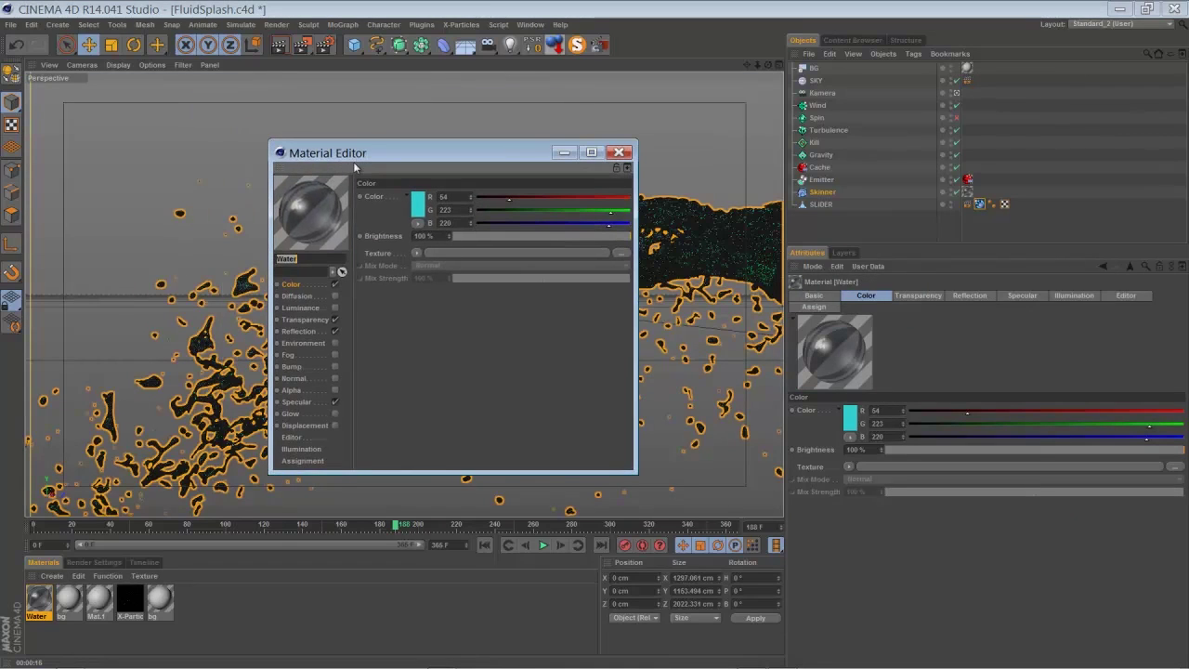
left_click(307, 320)
left_click(334, 331)
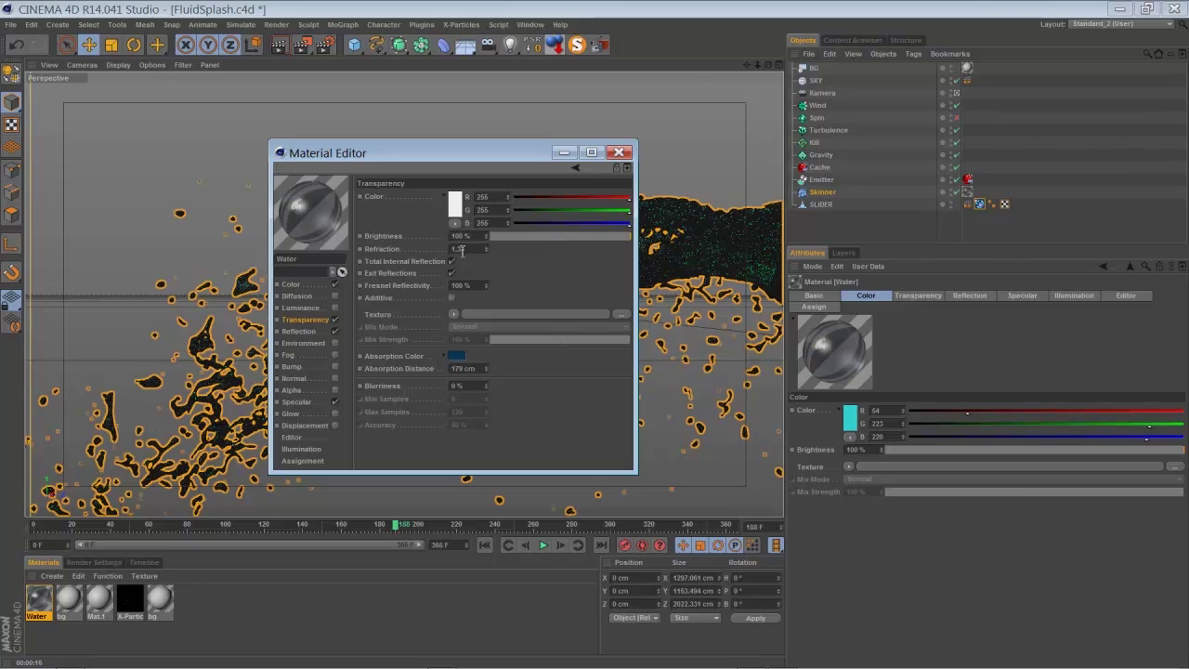
left_click(313, 334)
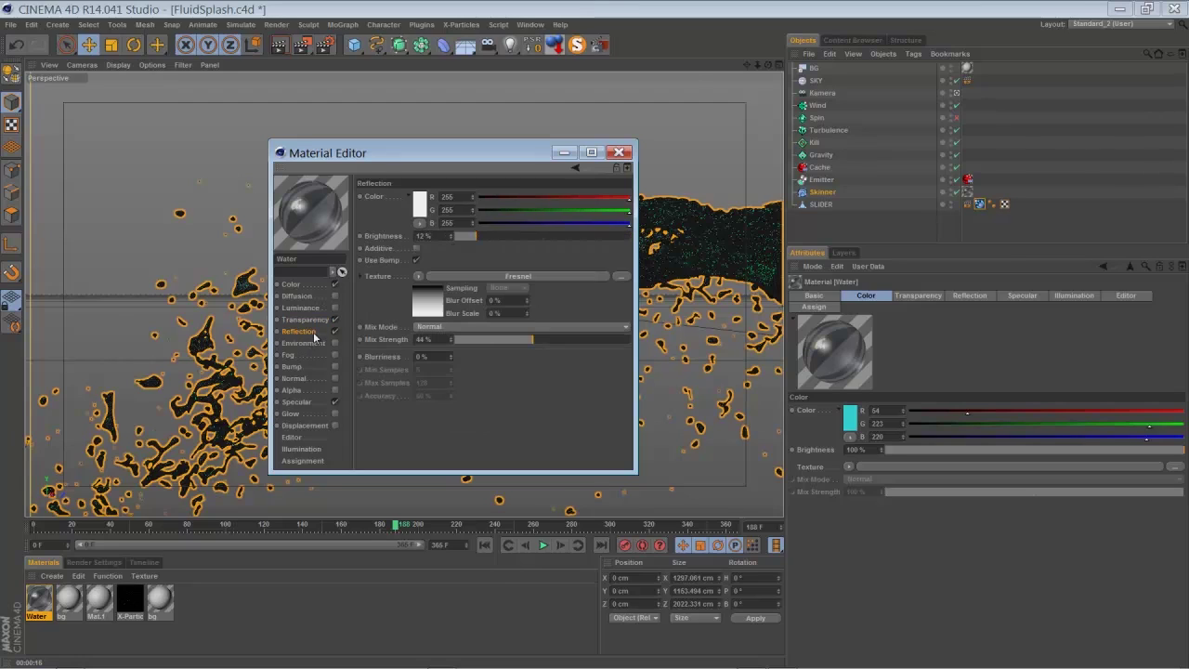
left_click(316, 401)
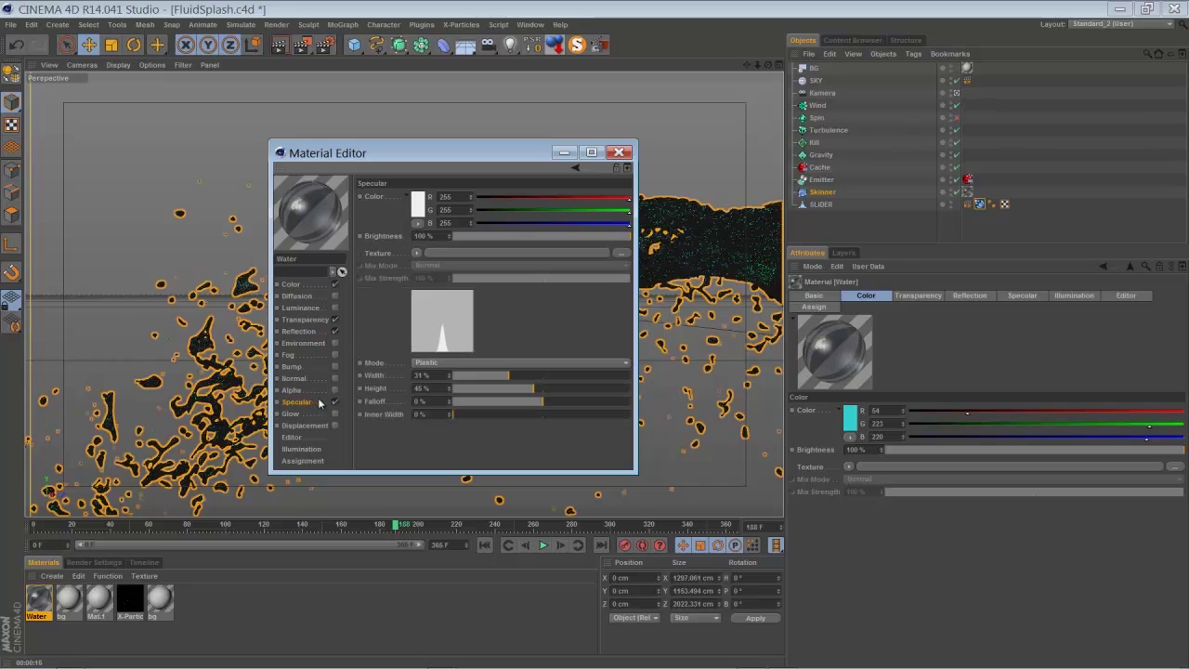
left_click(619, 153)
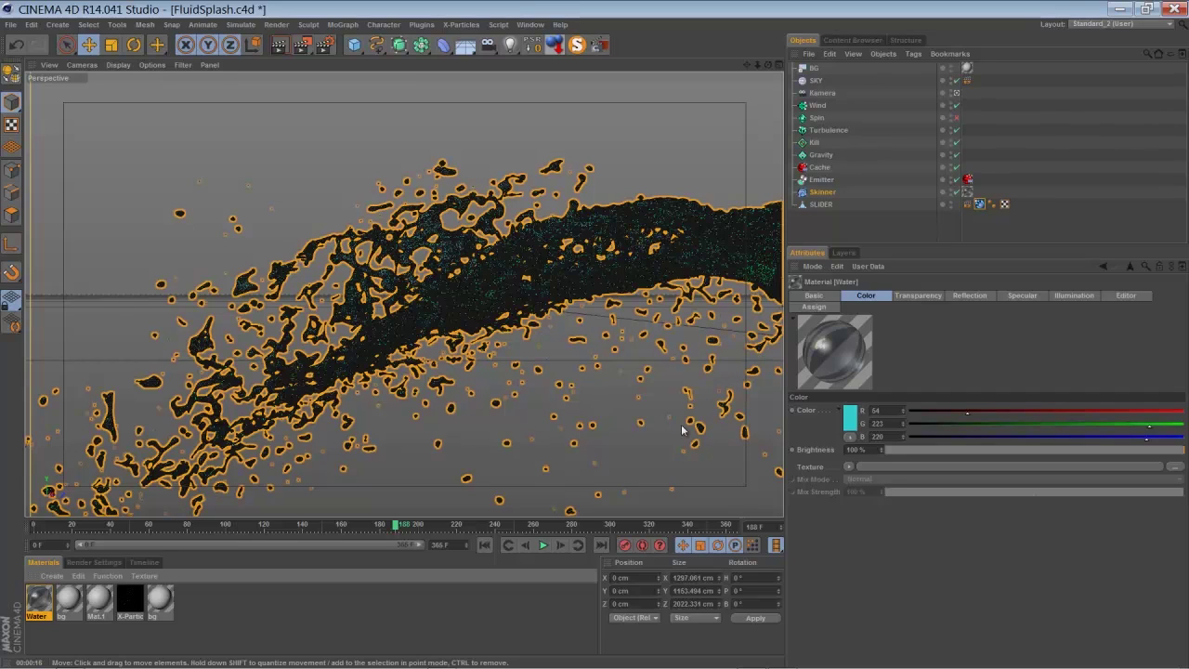
Open Project Settings with Ctrl+D and confirm the frame rate is 50 FPS.
key("ctrl+d")
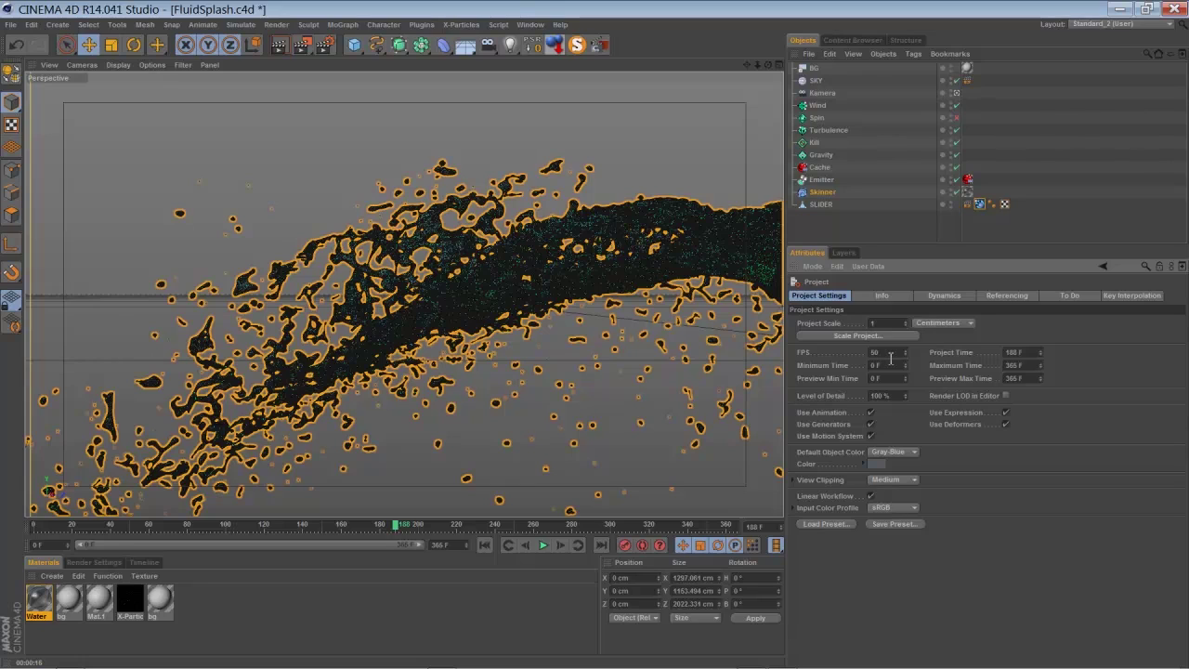
type("50")
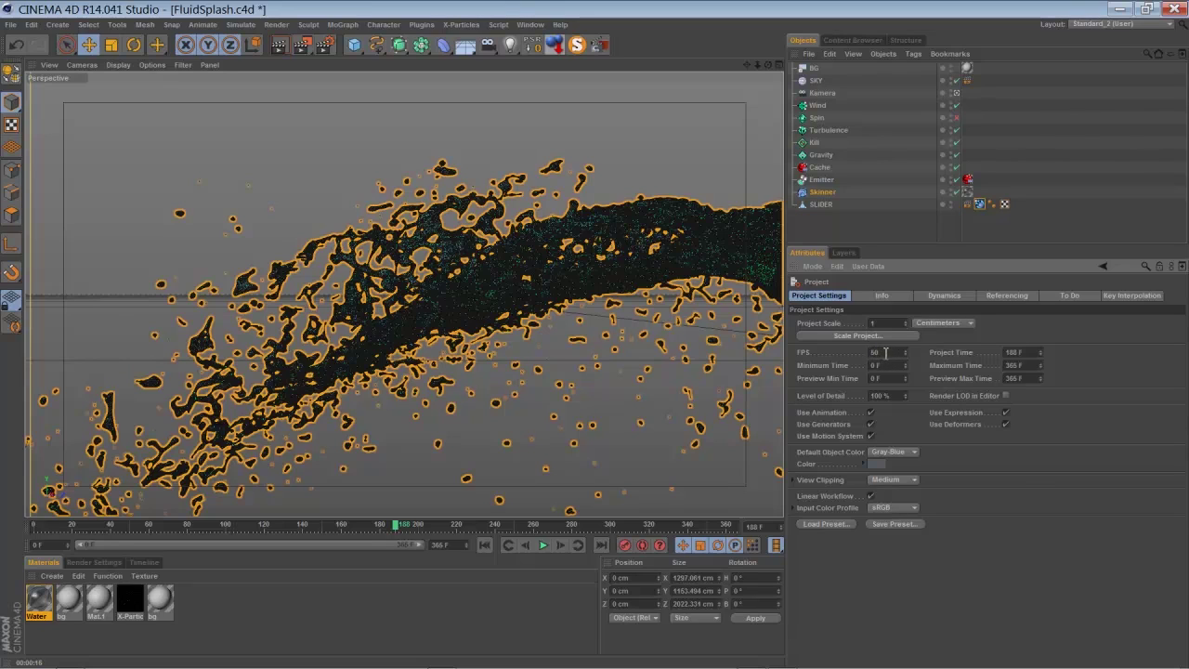